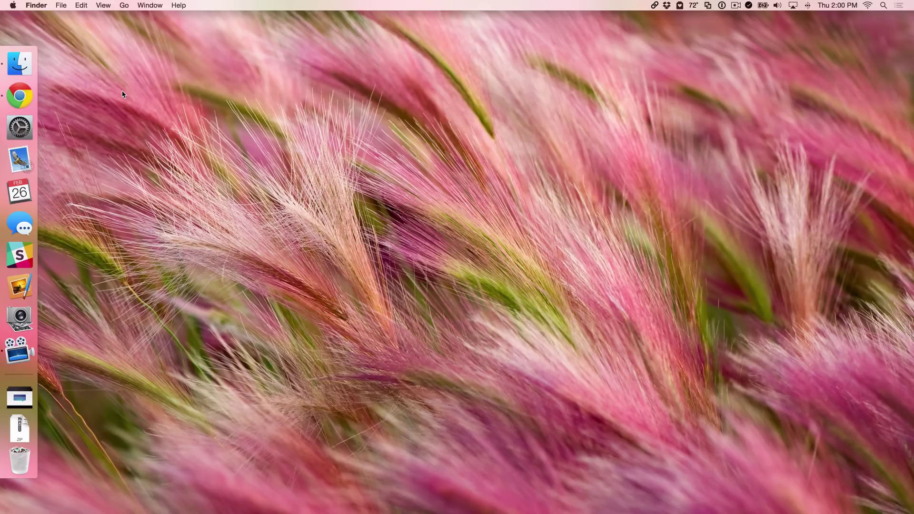
- Turn on 'Use dark menu bar and Dock' in System Preferences' General pane
left_click(28, 126)
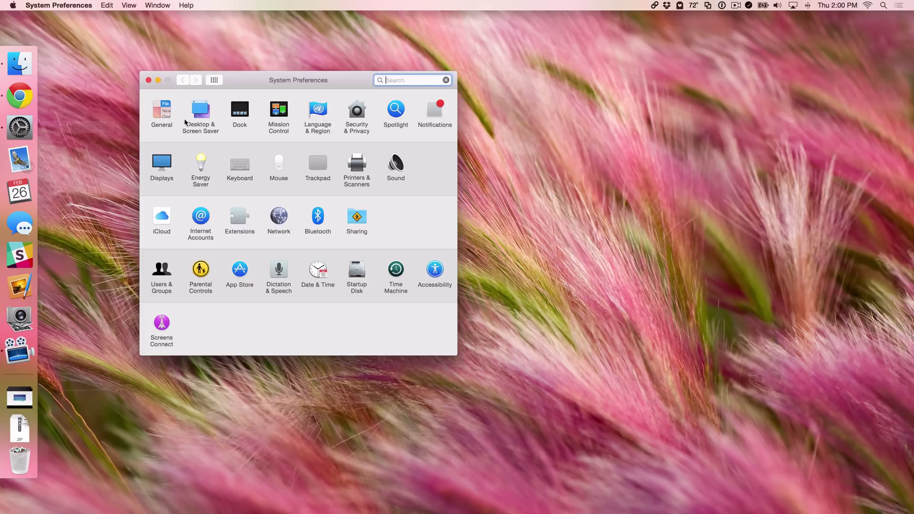
left_click(160, 111)
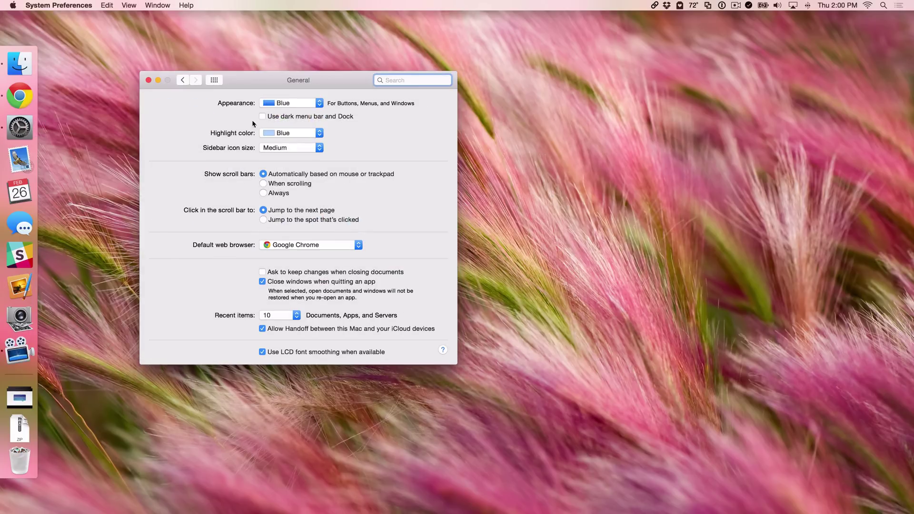
left_click(262, 116)
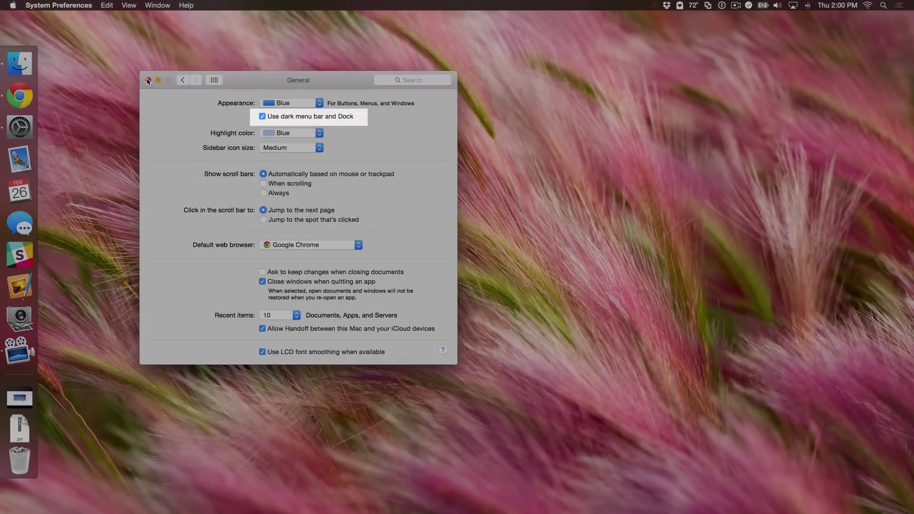
- Close System Preferences and check the Affiliate link icon's popover in the dark menu bar
key("super+w")
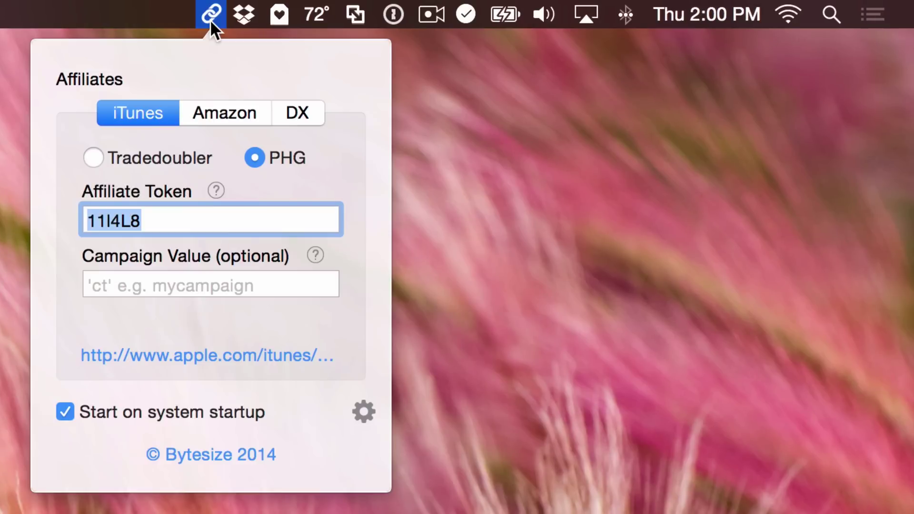
left_click(209, 19)
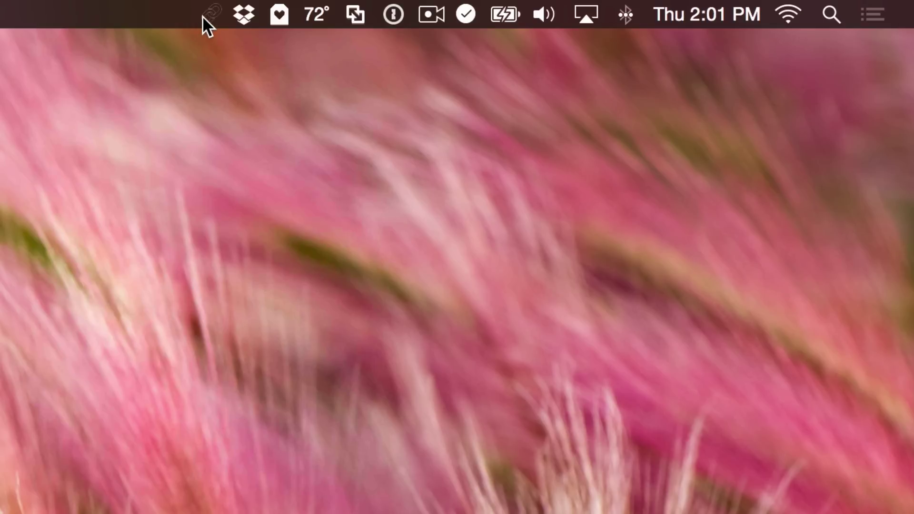
left_click(203, 17)
left_click(203, 17)
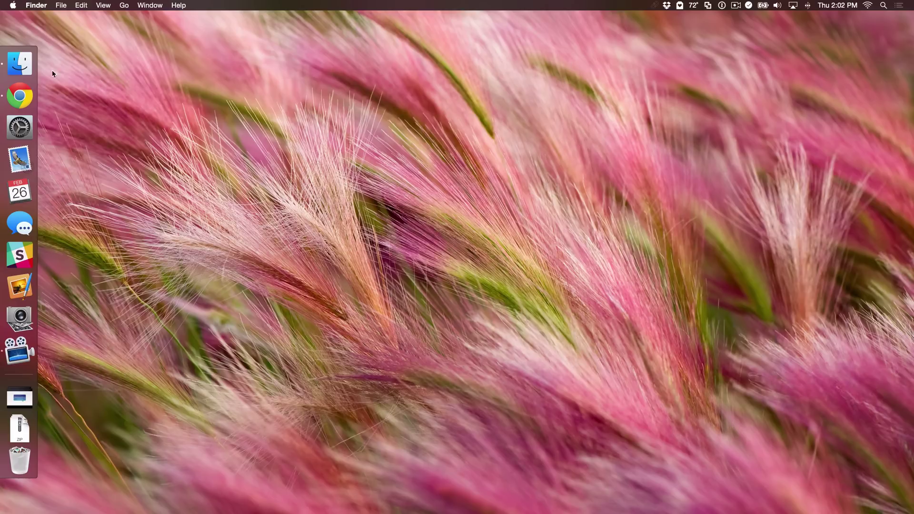
- Show Affiliate's package contents, go to Contents > Resources, and select Status.tiff
left_click(19, 63)
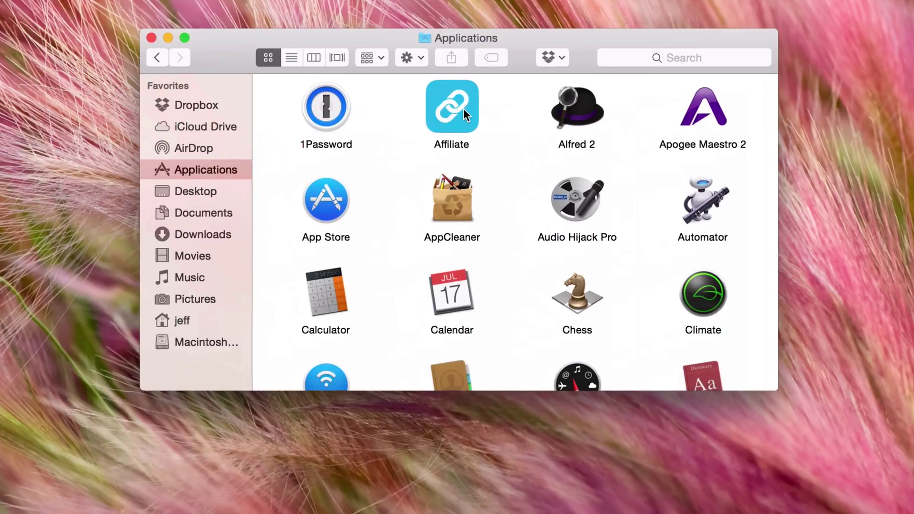
right_click(464, 110)
left_click(490, 135)
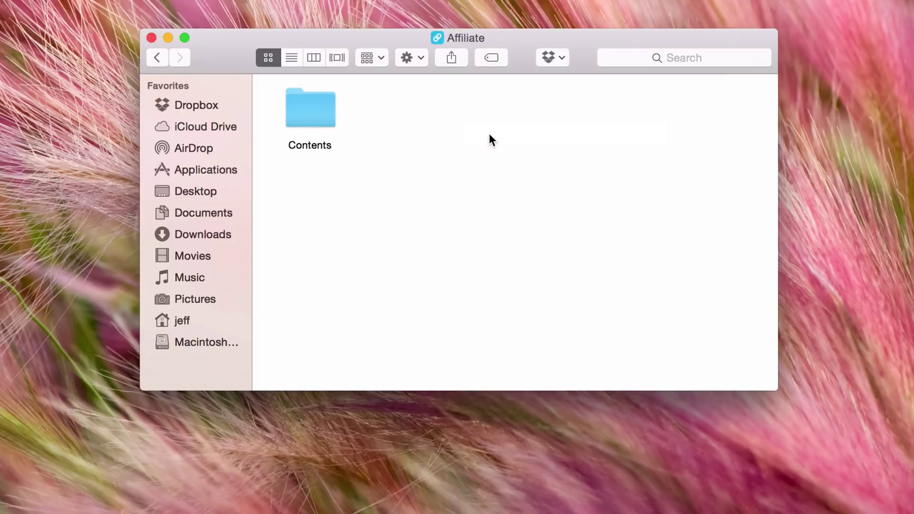
double_click(320, 112)
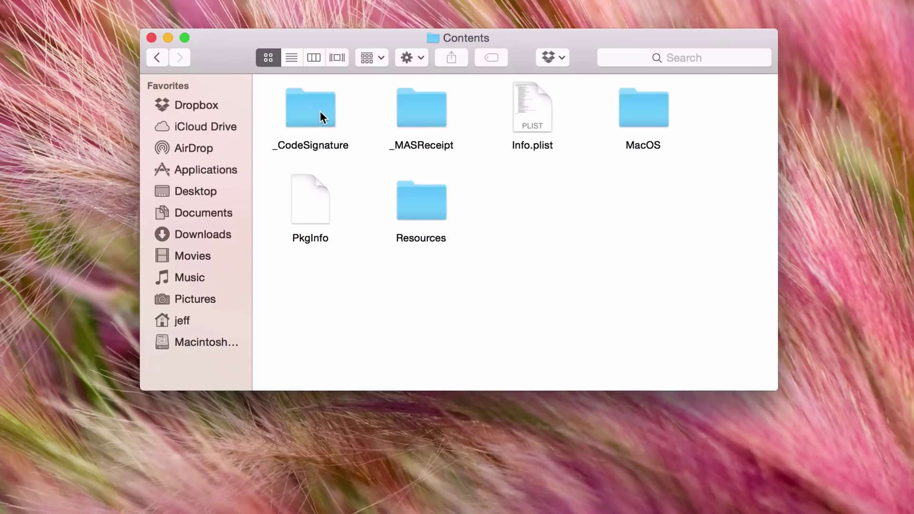
double_click(414, 205)
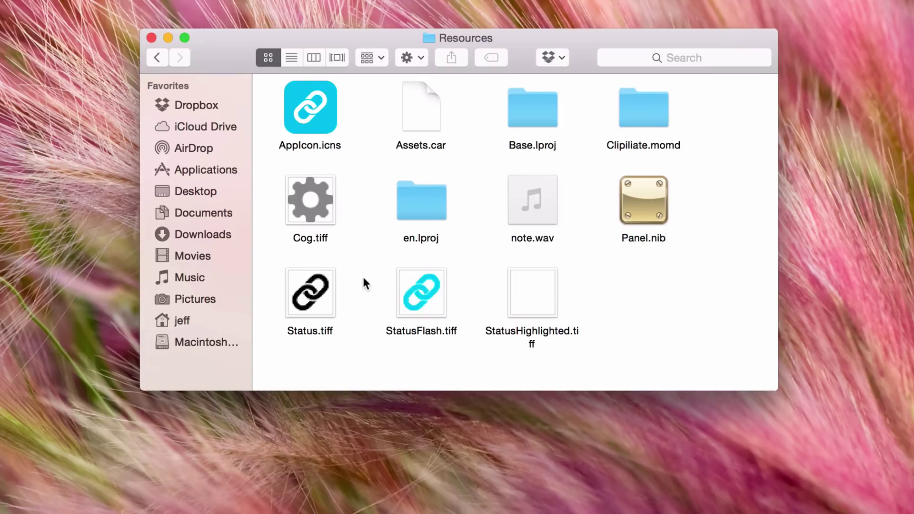
left_click(305, 303)
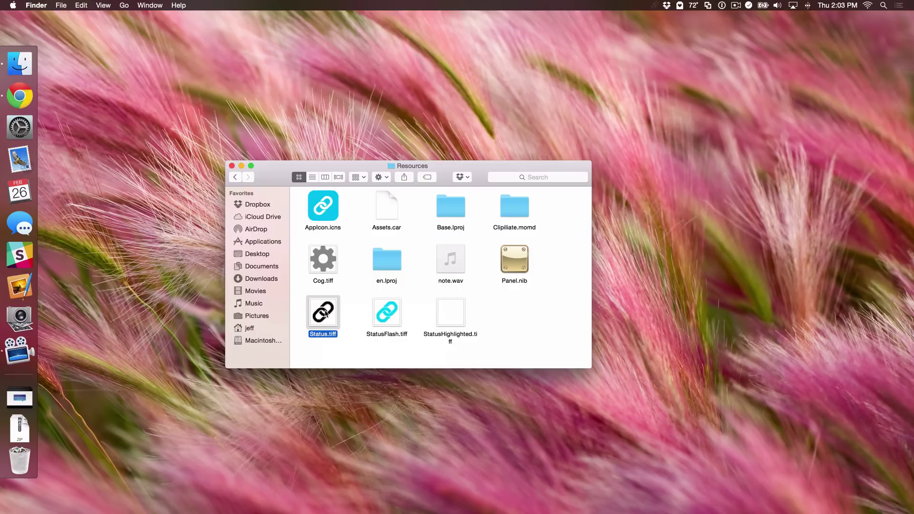
- Copy Status.tiff and use Option's 'Move Item Here' on the desktop, authorizing with the admin password
right_click(325, 313)
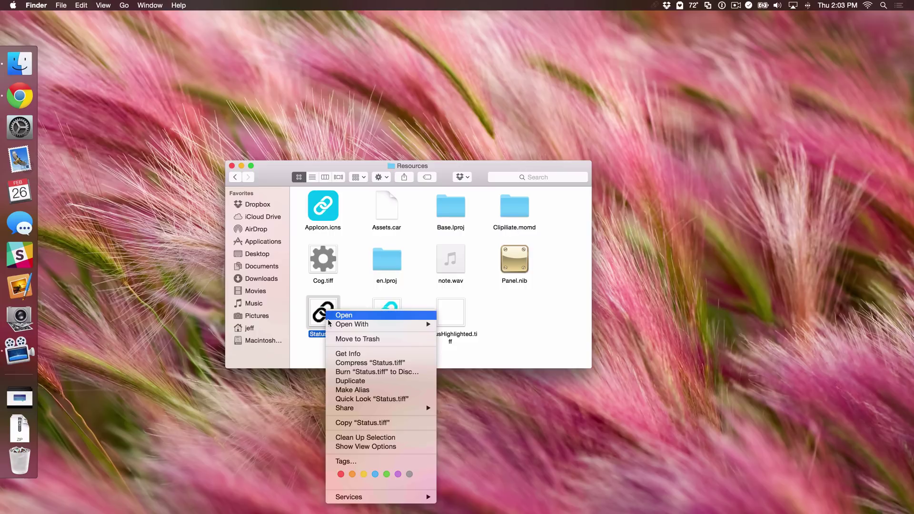
left_click(345, 424)
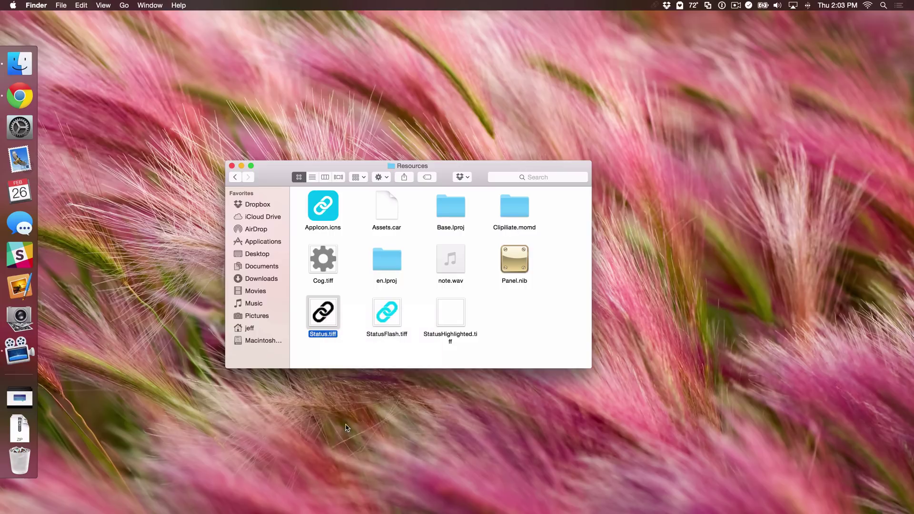
left_click(618, 262)
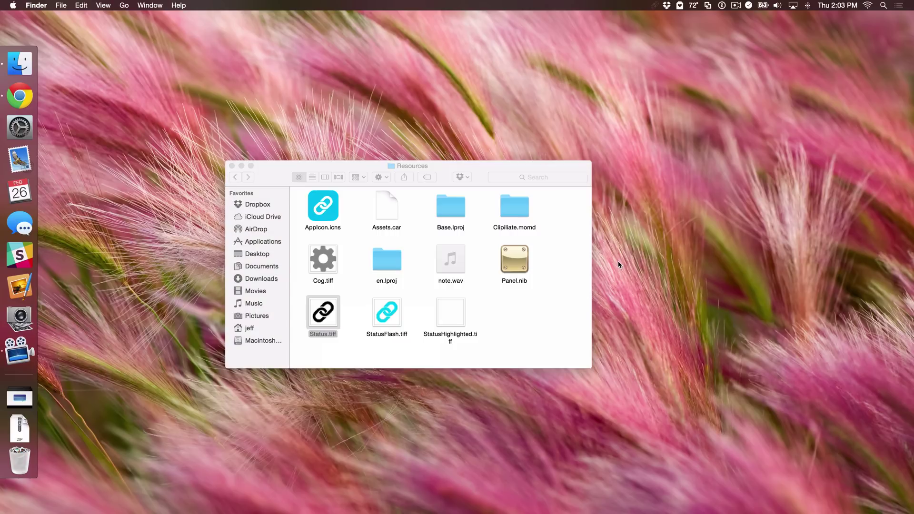
right_click(618, 265)
key("alt")
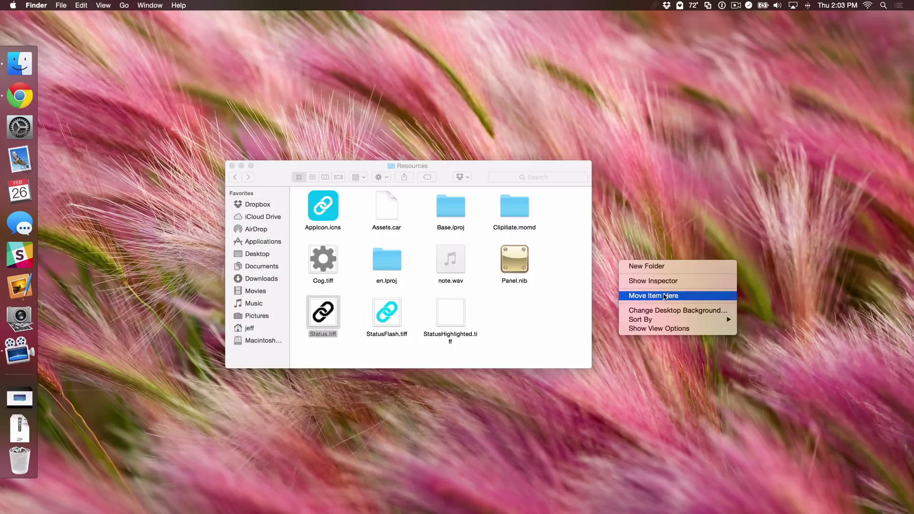
left_click(664, 295, "alt")
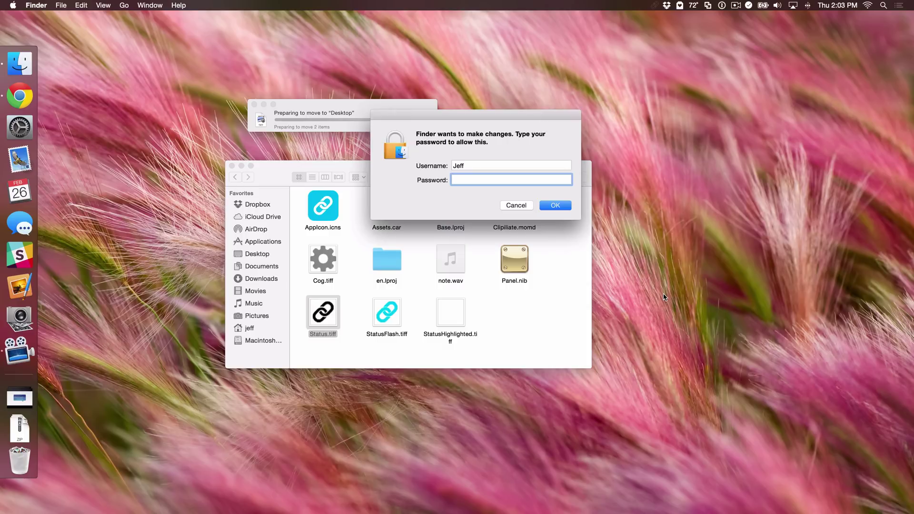
type("**********")
key("Return")
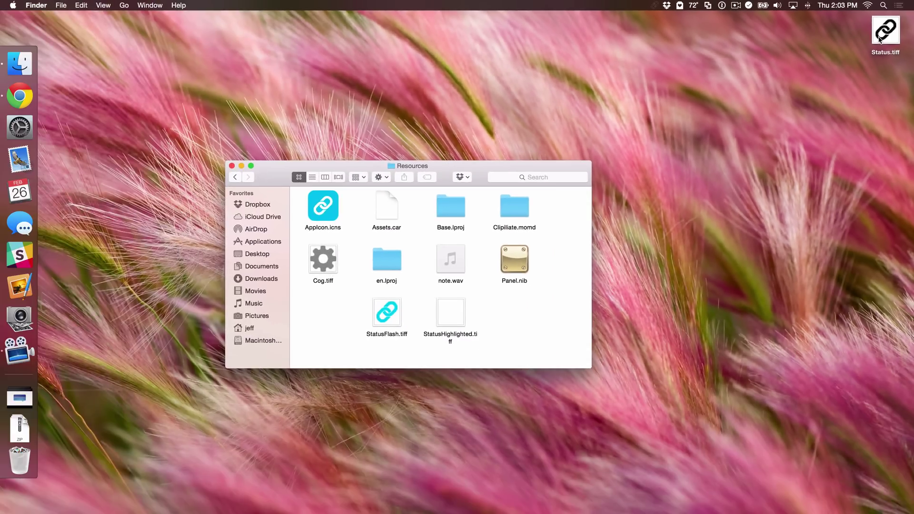
- Open the Desktop's Status.tiff in Preview and select its first page
double_click(879, 38)
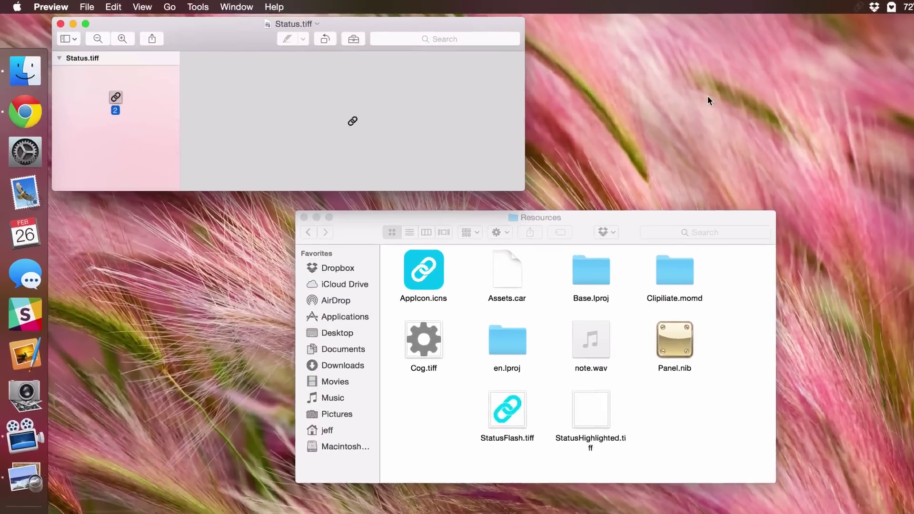
scroll(78, 66, "up", 2)
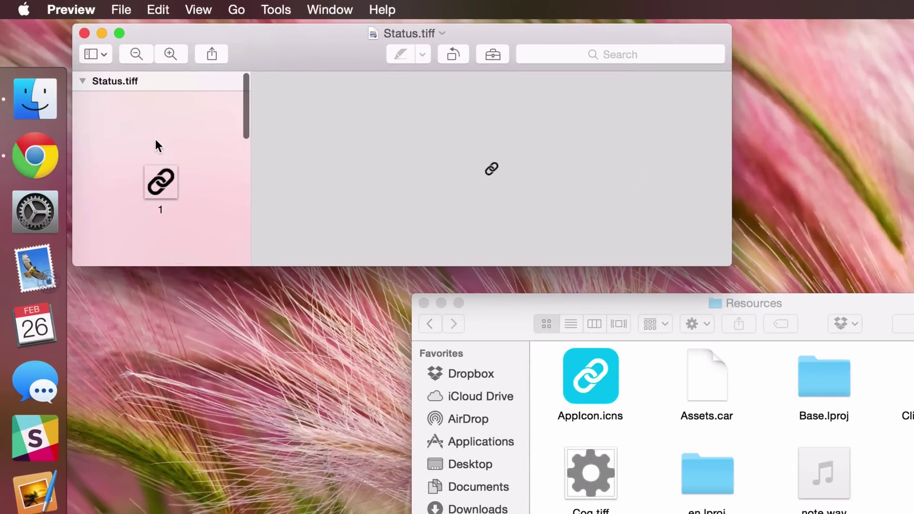
left_click(159, 178)
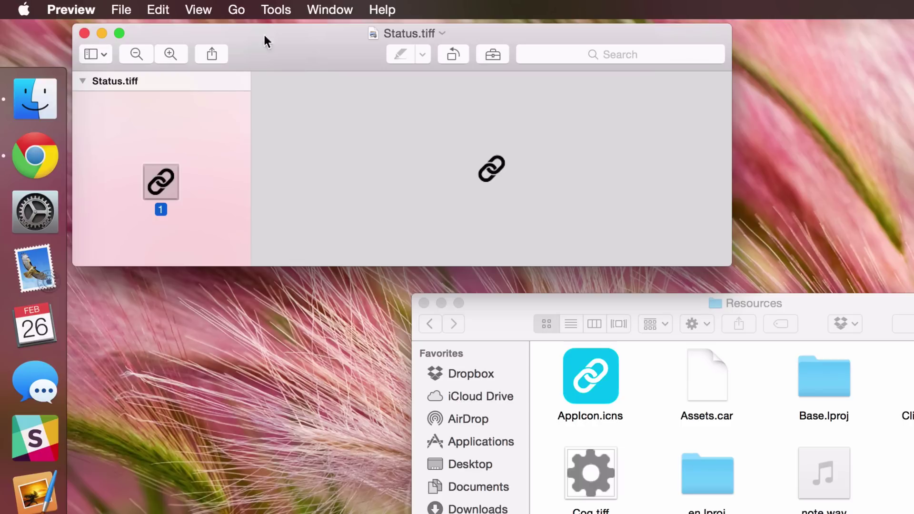
- Use Adjust Color to drag the white point left, turning the link white, then close Preview
left_click(280, 10)
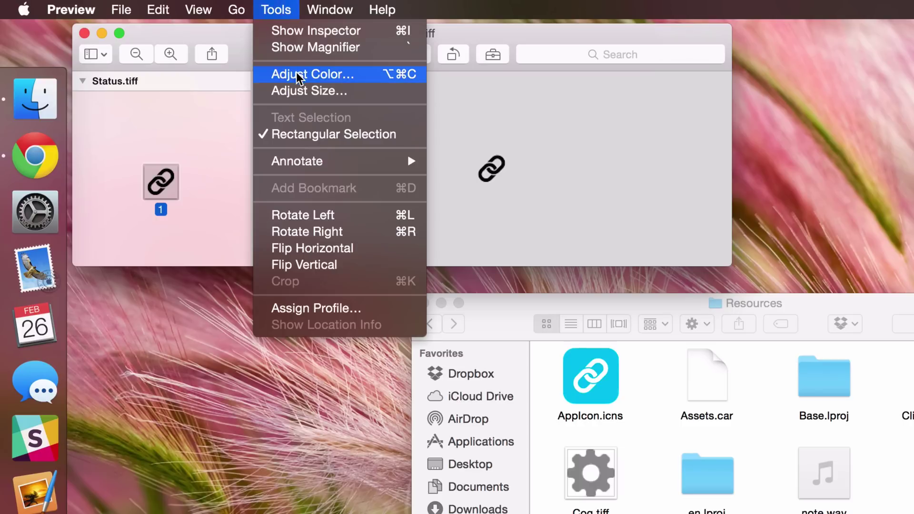
left_click(327, 76)
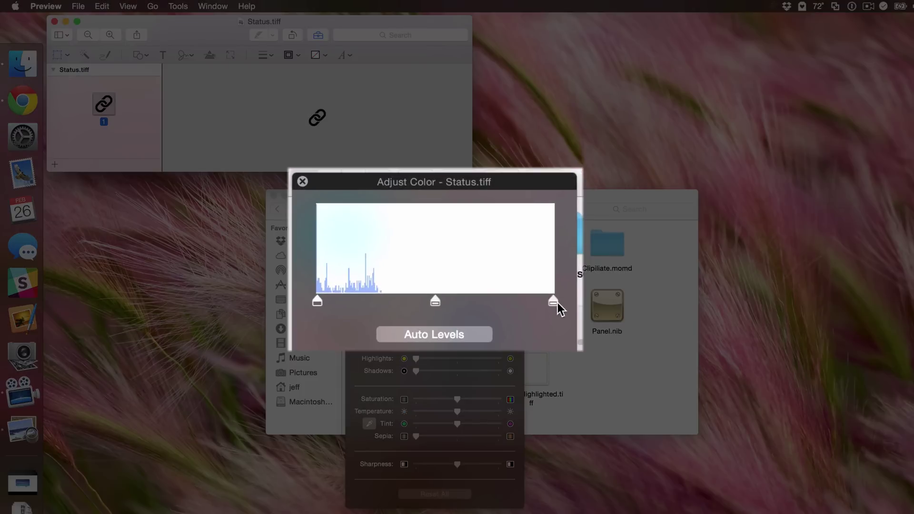
left_click_drag(552, 302, 327, 304)
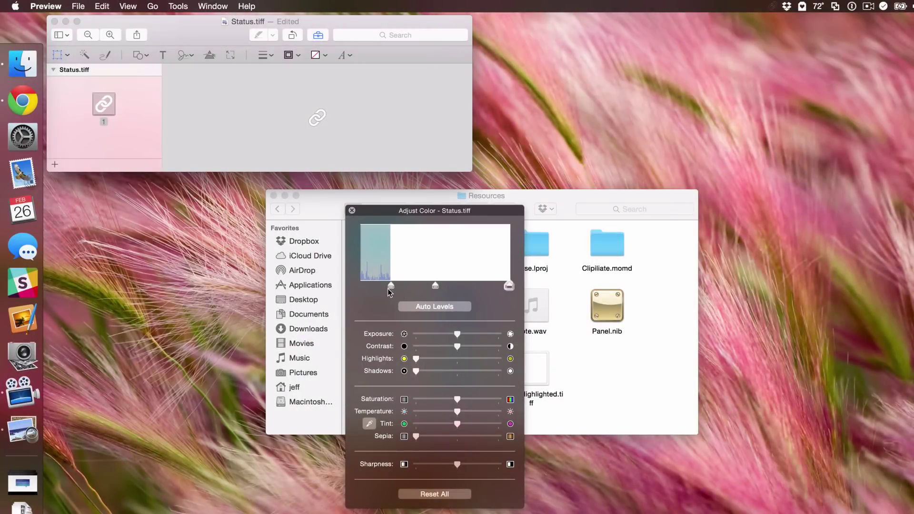
left_click_drag(391, 285, 345, 288)
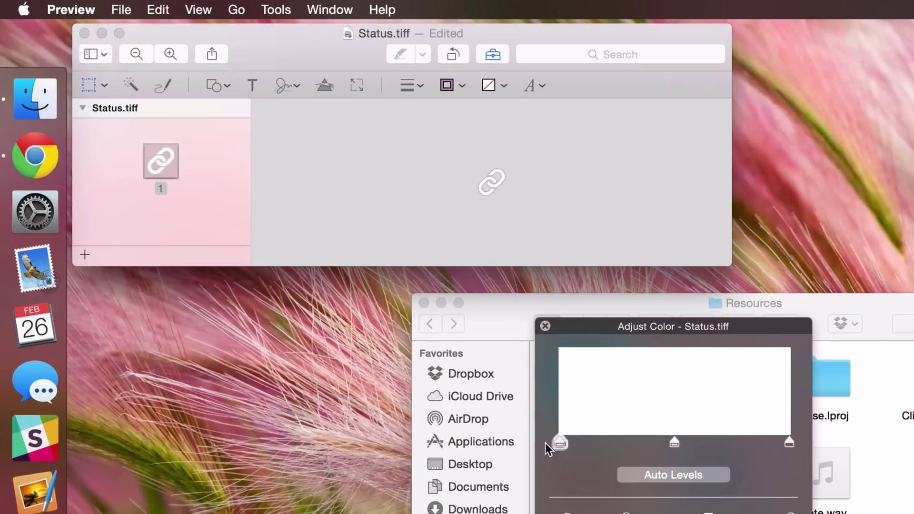
left_click(544, 325)
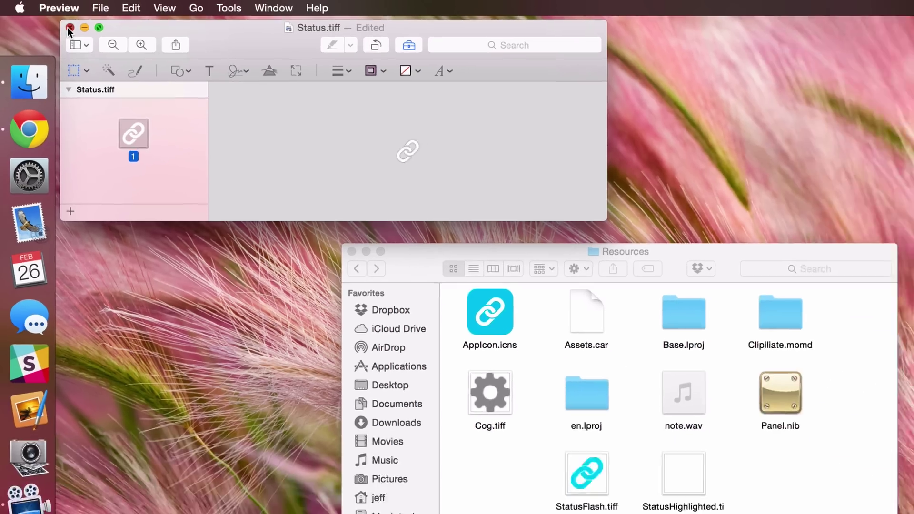
left_click(83, 32)
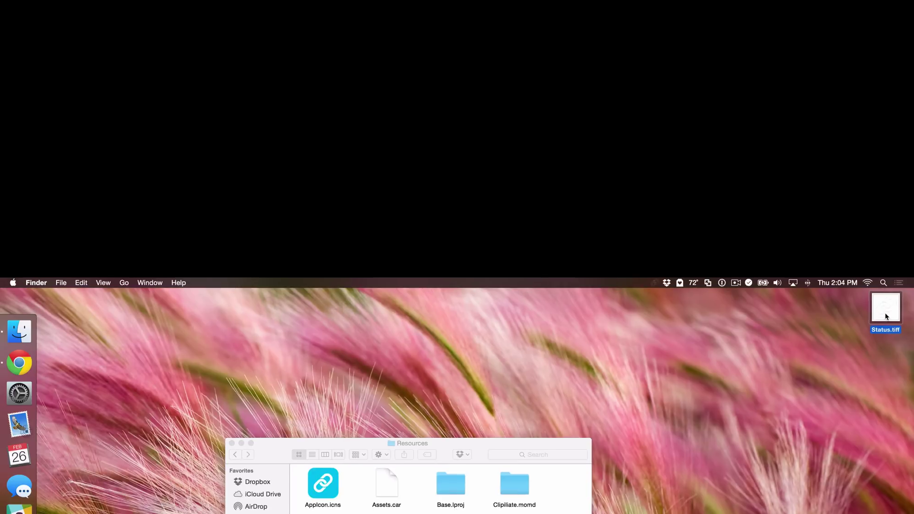
- Drag the white Status.tiff into the Resources folder and authenticate with the administrator password
left_click_drag(852, 73, 755, 173)
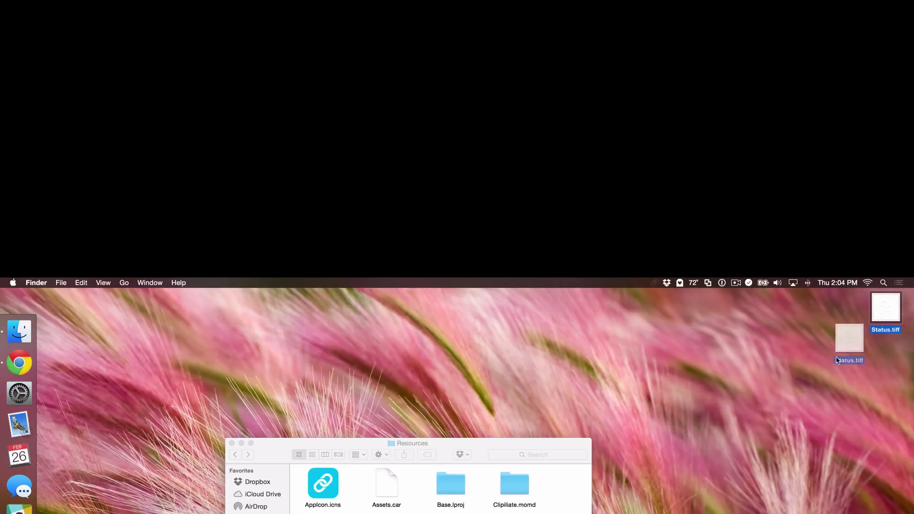
left_click_drag(838, 360, 533, 511)
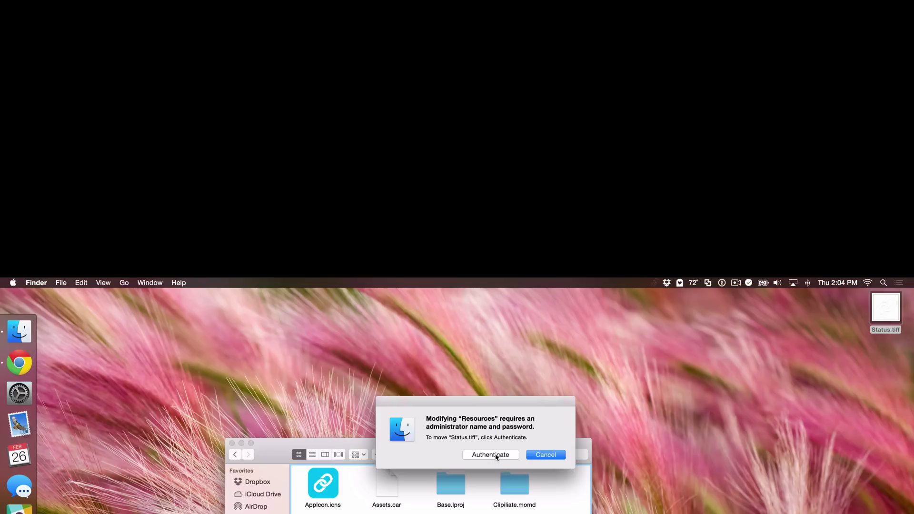
left_click(490, 455)
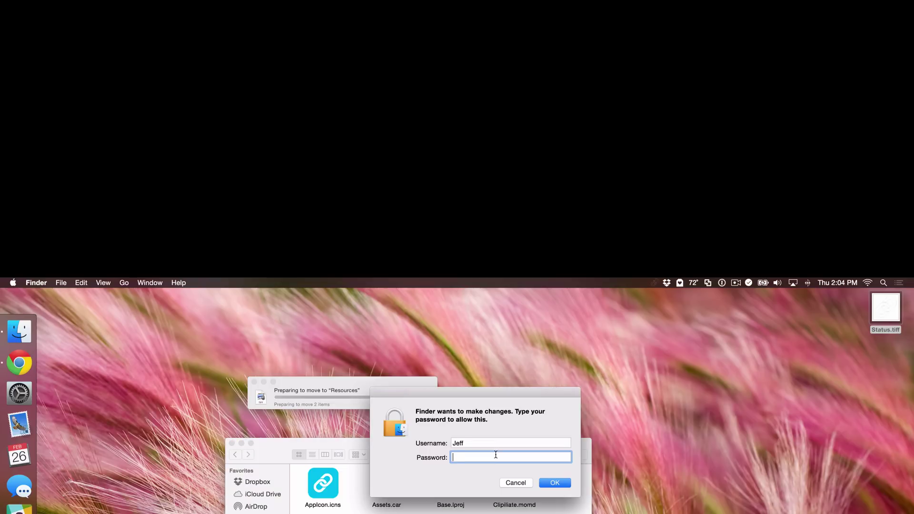
type("*********")
key("Return")
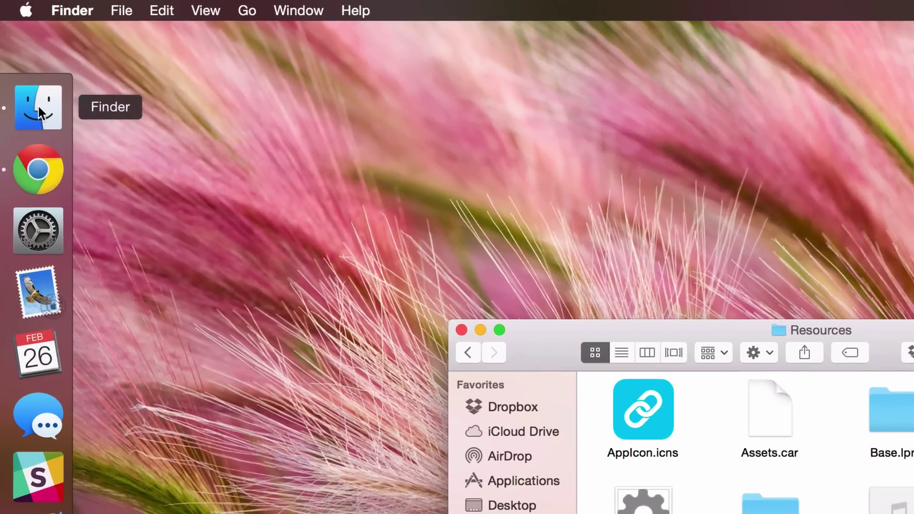
- Relaunch Finder from its Dock menu so file previews refresh
mouse_move(21, 51)
right_click(41, 108)
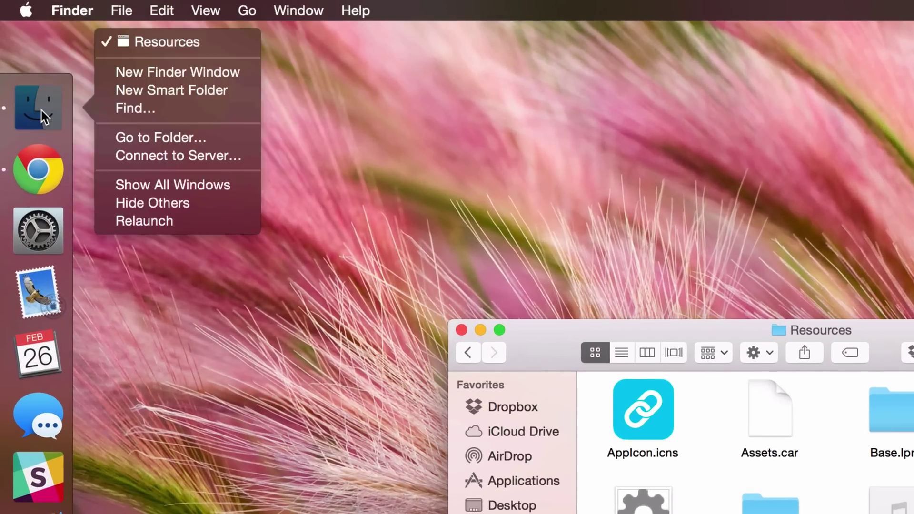
left_click(155, 224)
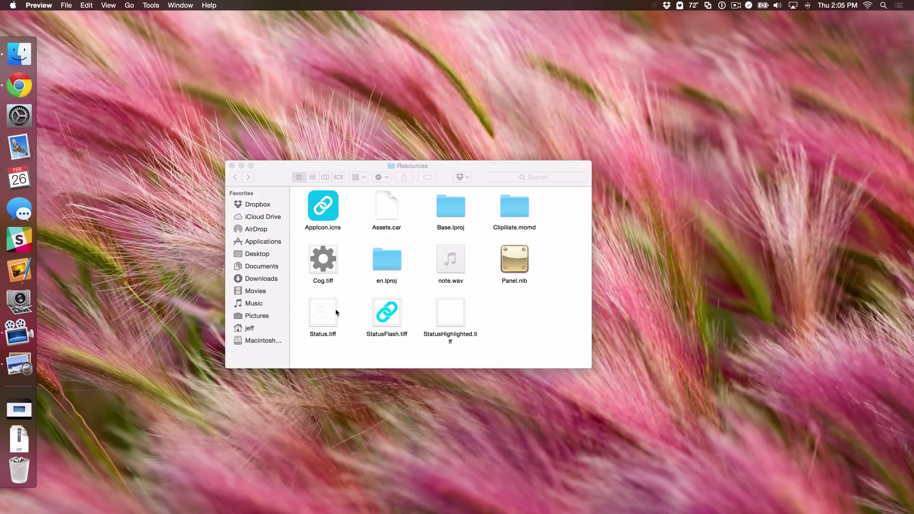
left_click(339, 311)
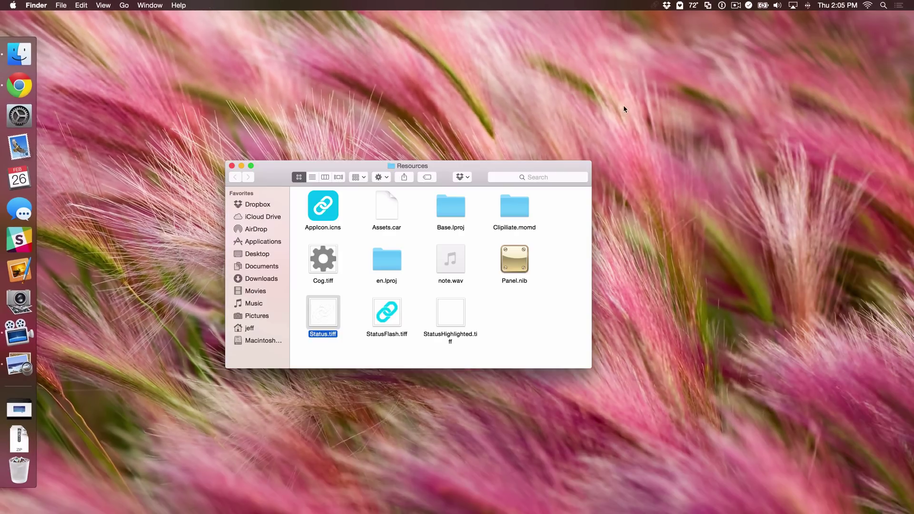
- Quit Affiliate from its gear menu, relaunch it from Applications, and view the white menu-bar icon
left_click(656, 7)
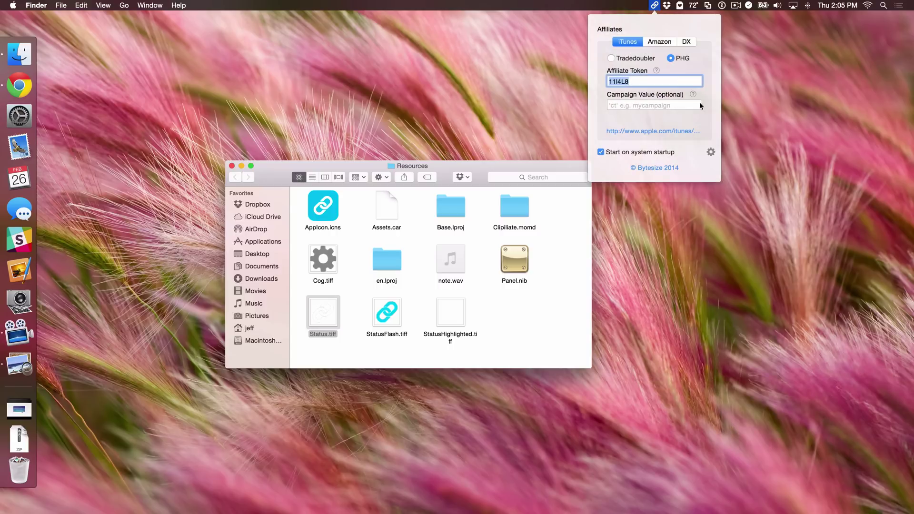
left_click(710, 152)
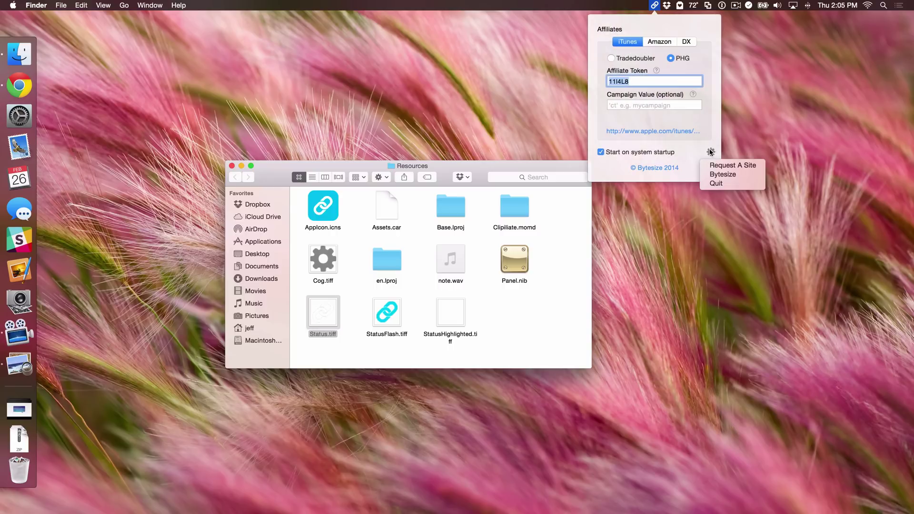
left_click(715, 183)
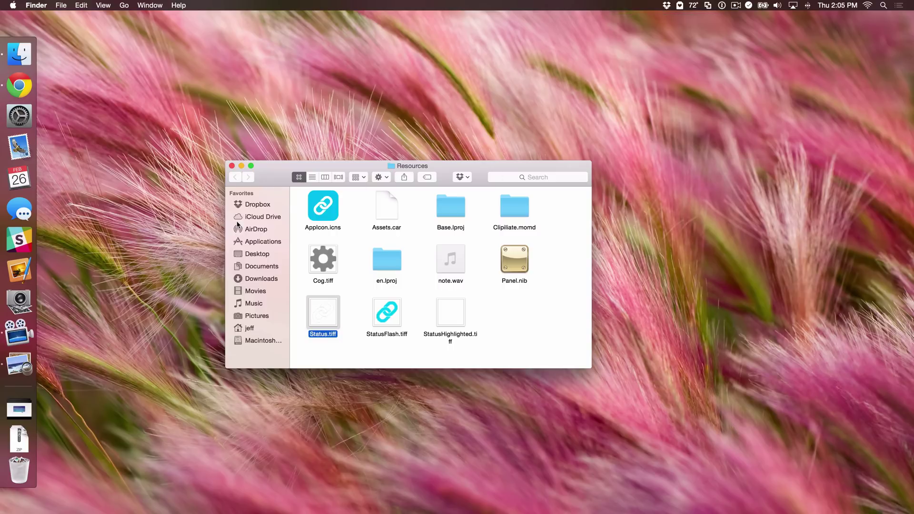
left_click(250, 241)
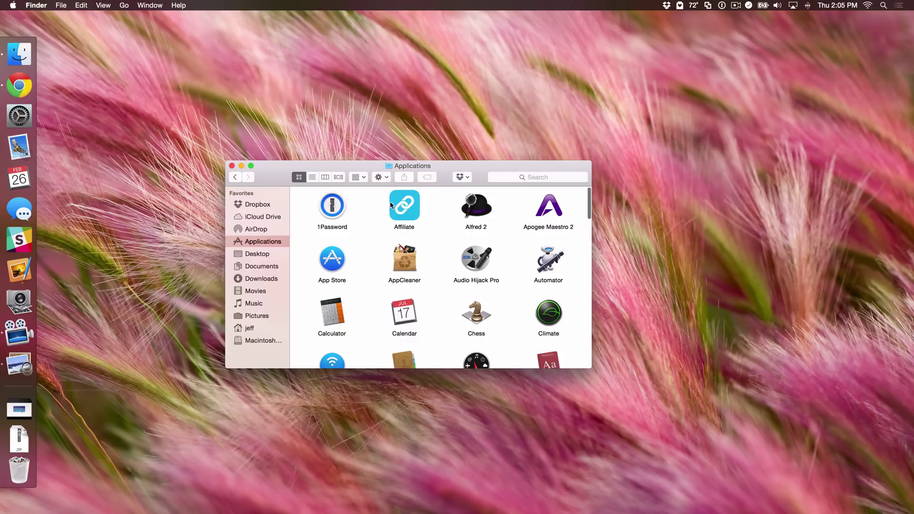
double_click(407, 210)
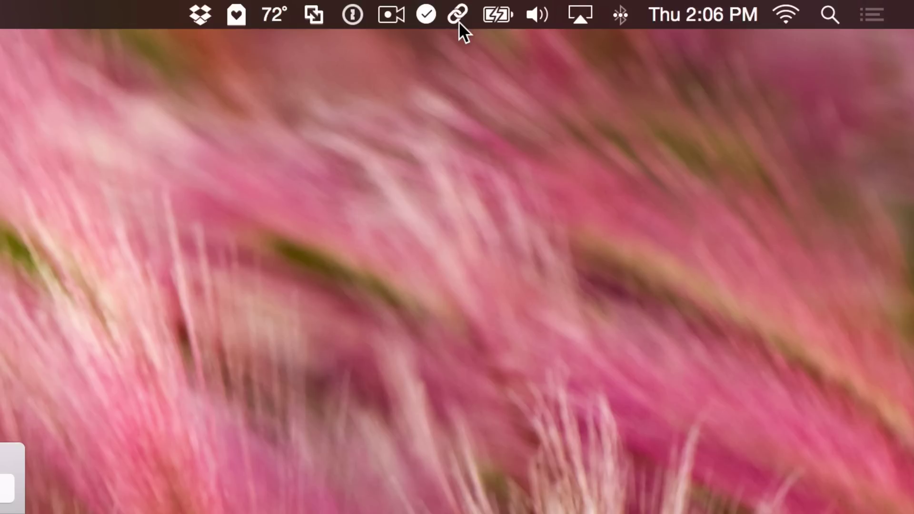
left_click(459, 21)
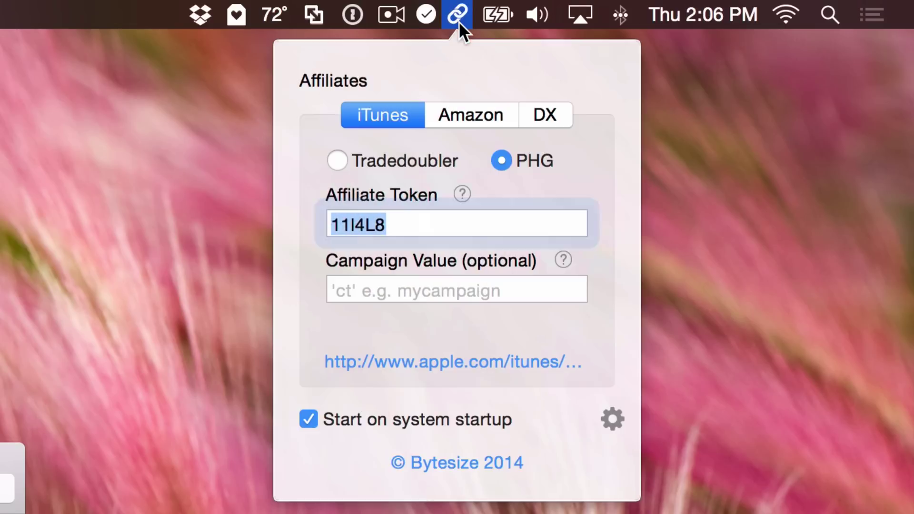